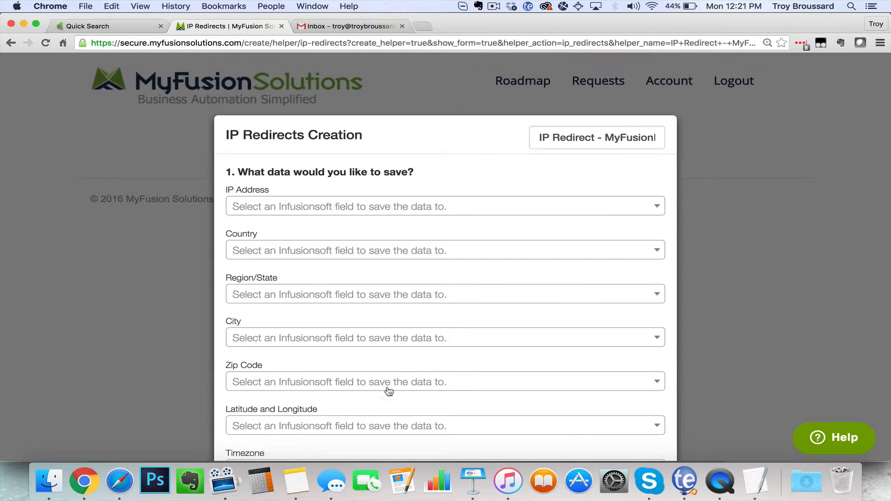
Save the visitor's IP Address data to the custom Infusionsoft field IP Address
scroll(518, 308, "down", 2)
scroll(518, 312, "down", 5)
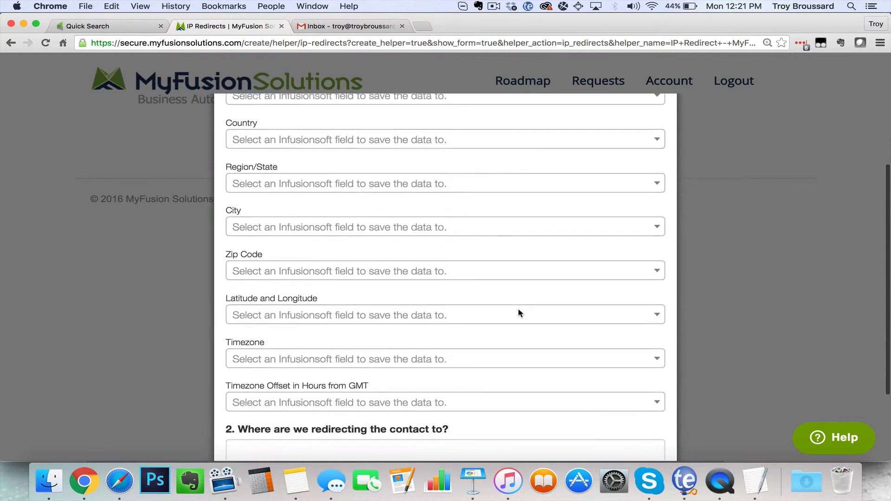
scroll(518, 308, "up", 6)
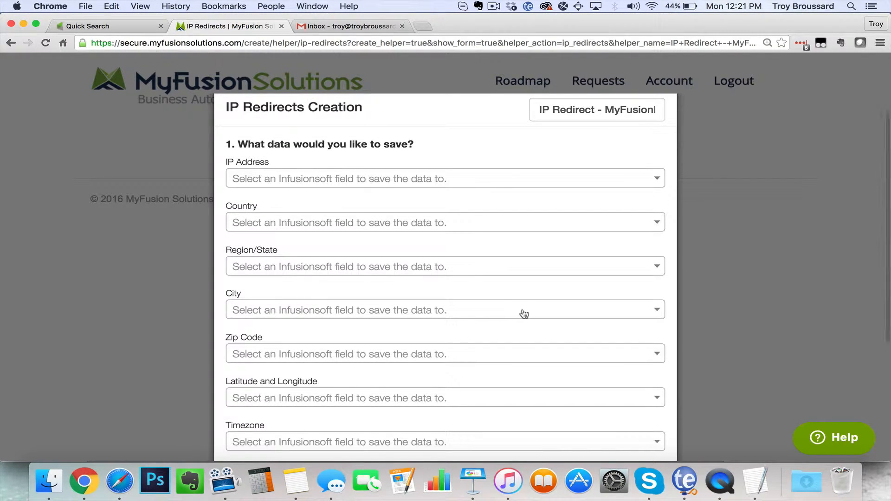
left_click(466, 186)
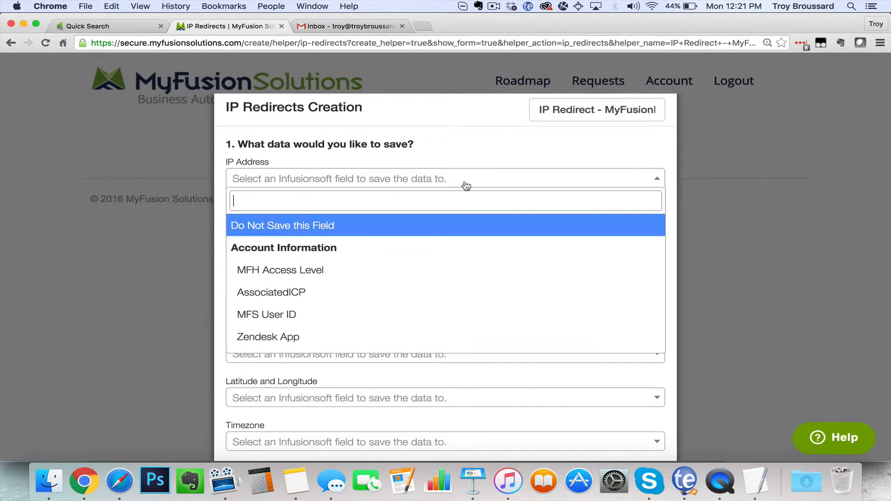
left_click(466, 186)
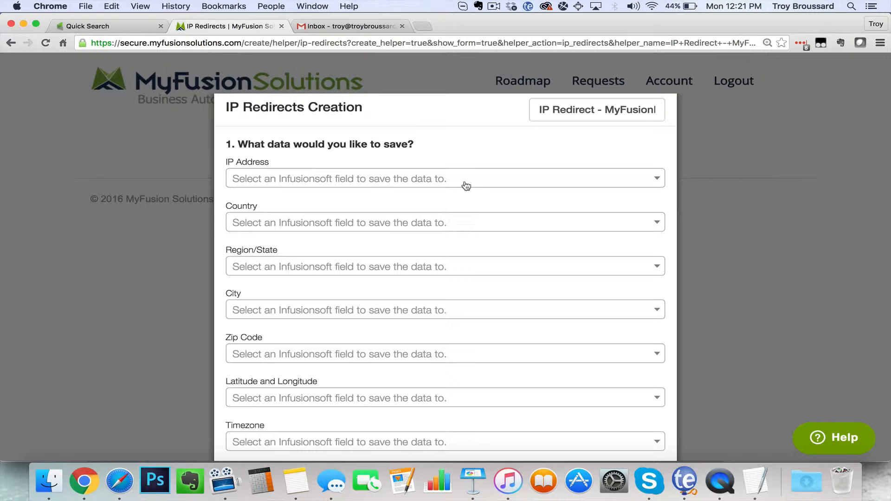
left_click(466, 186)
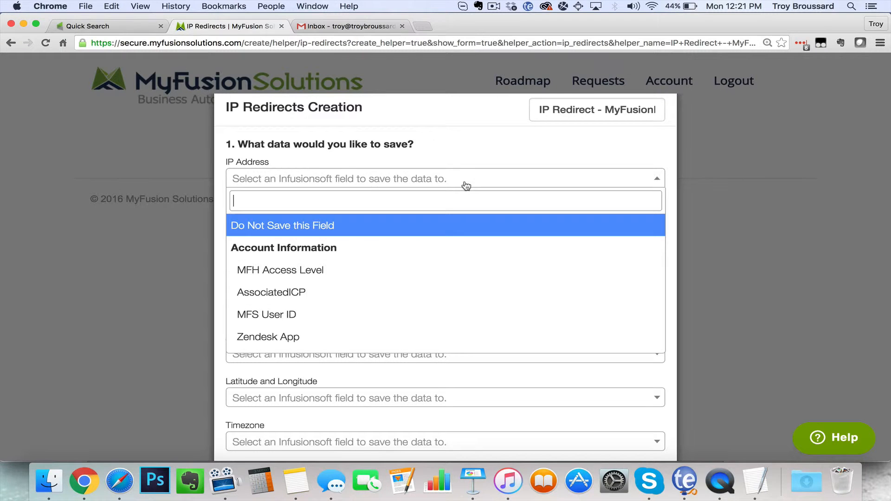
type("ip")
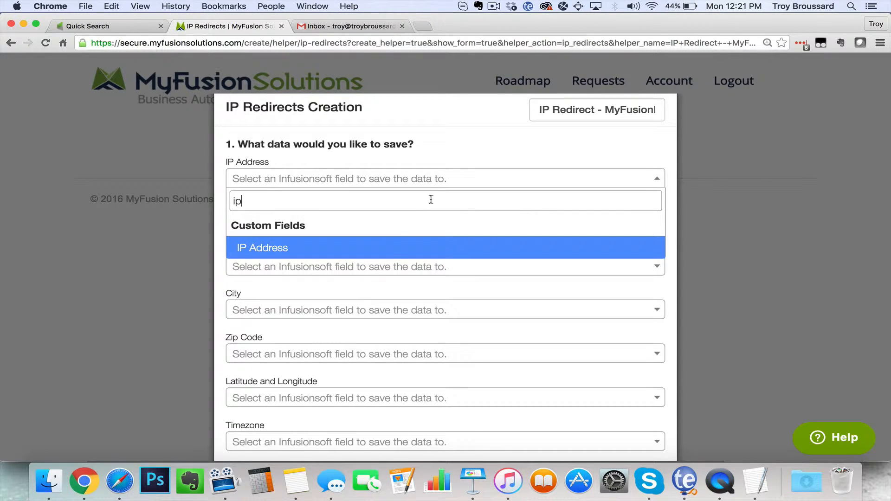
left_click(390, 255)
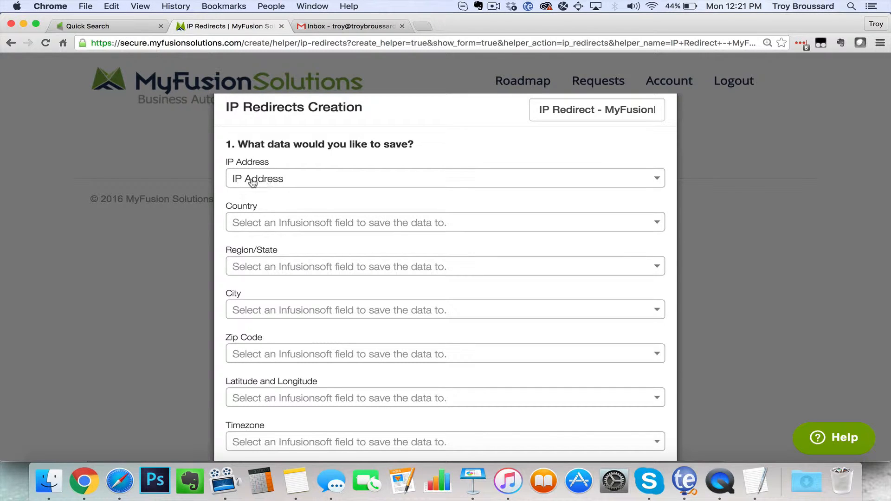
Map Country to the billing address Country field and Region/State to the billing address State field
left_click(318, 225)
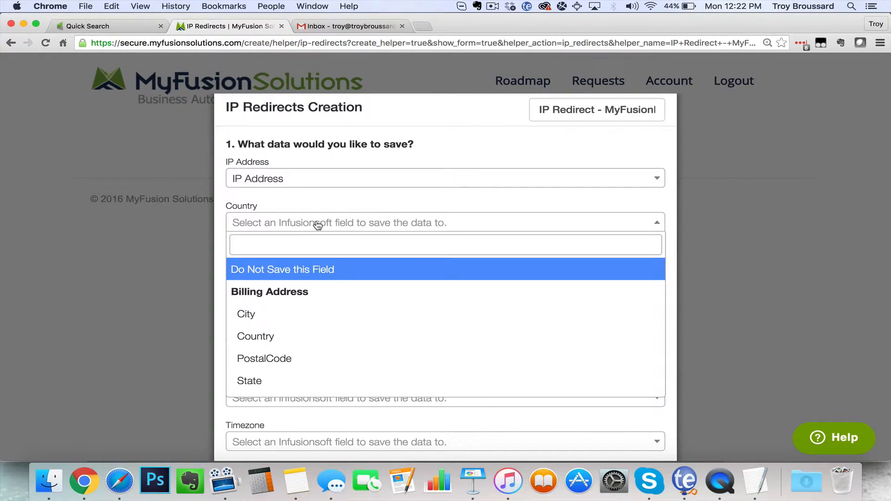
left_click(311, 345)
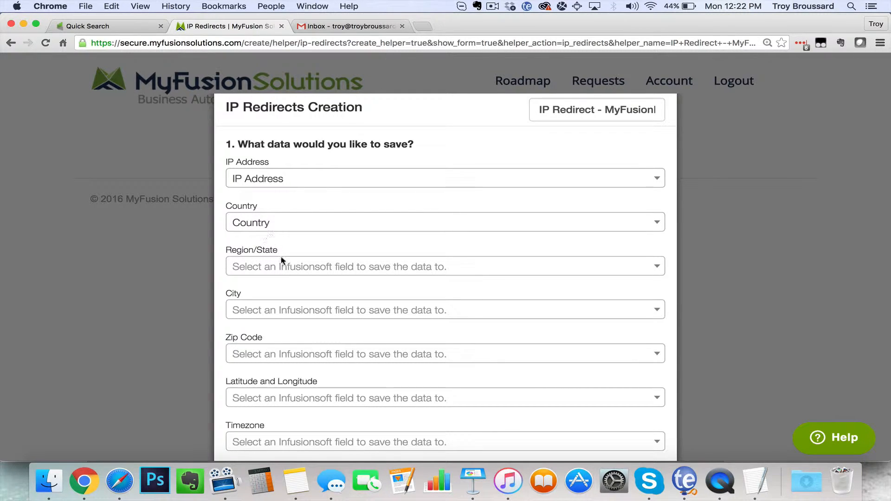
left_click(288, 271)
type("st")
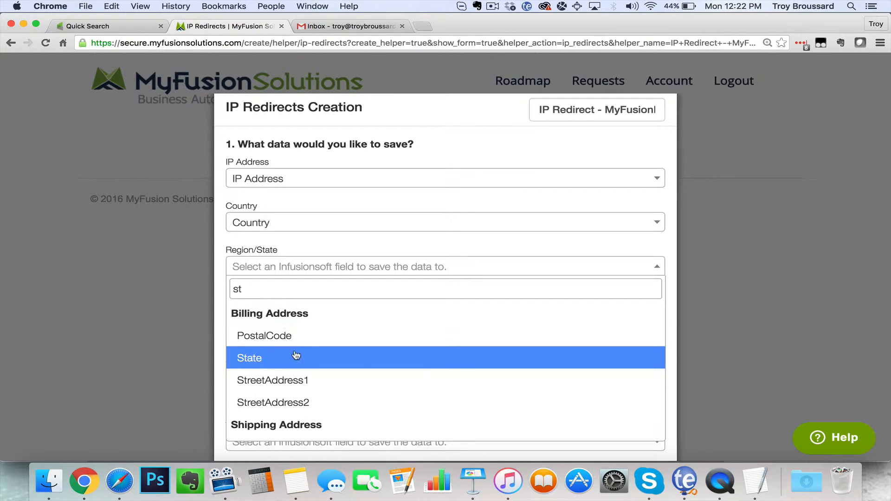
left_click(296, 356)
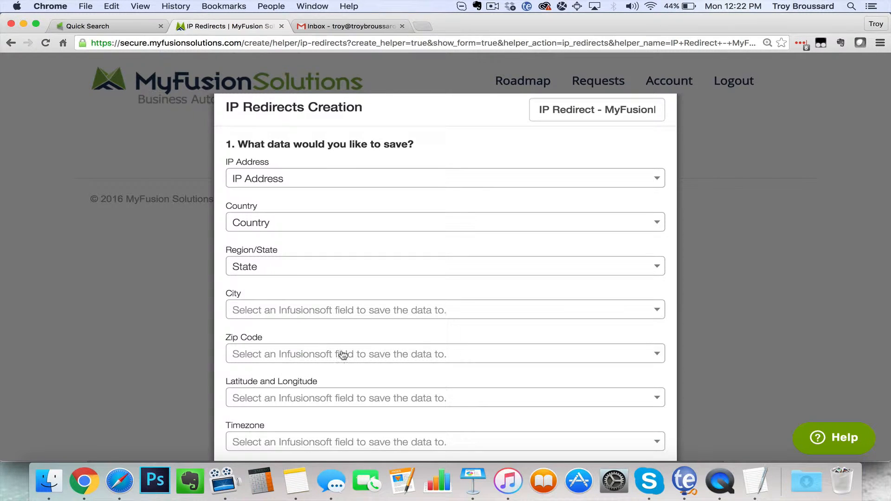
Map City to the billing address City field and Zip Code to the billing address PostalCode field
left_click(311, 310)
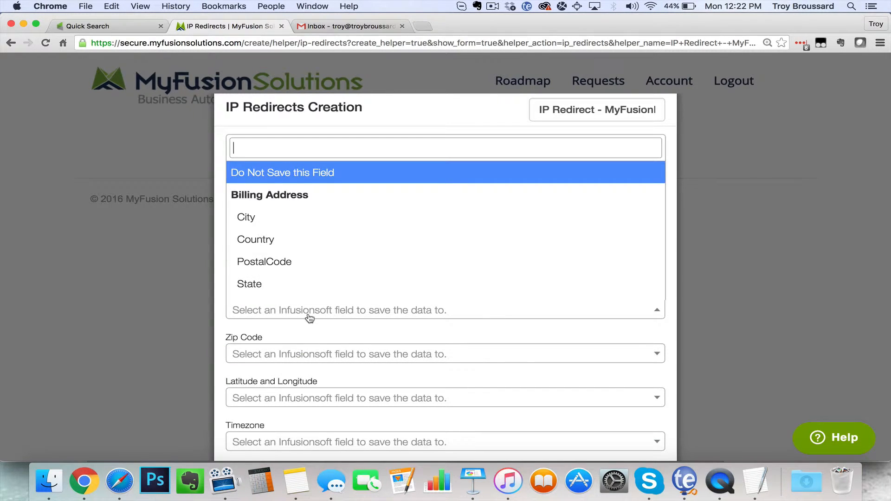
left_click(269, 219)
left_click(313, 355)
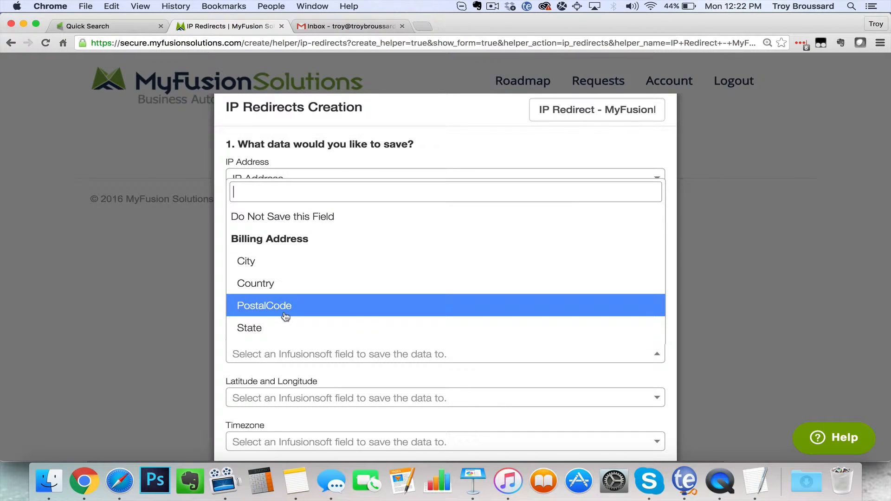
left_click(285, 313)
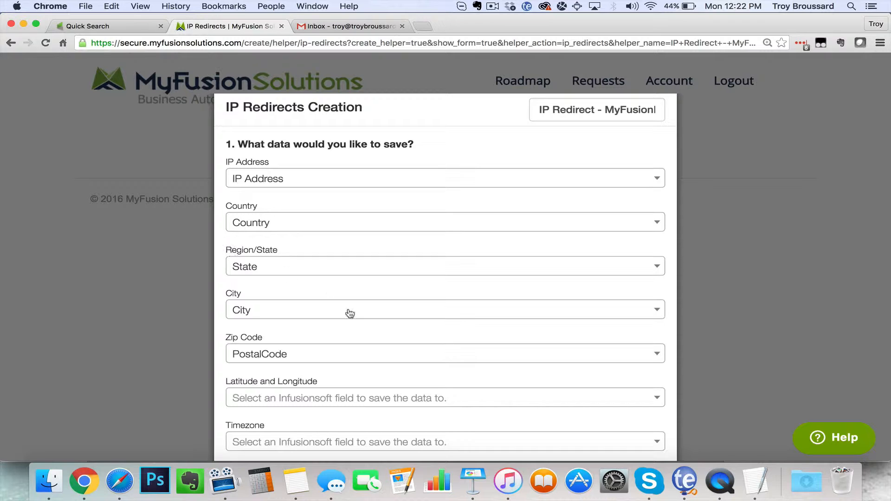
Save the Latitude and Longitude data to the custom field Latitude Longitude
scroll(350, 314, "down", 5)
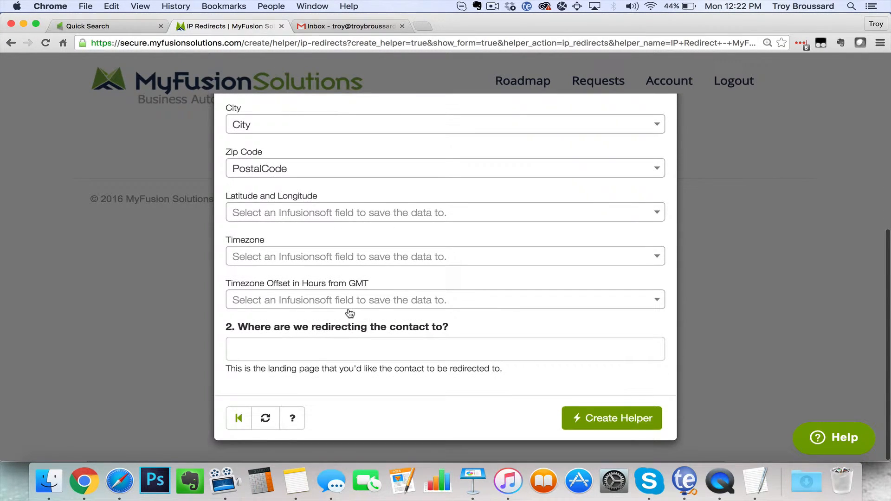
left_click(344, 217)
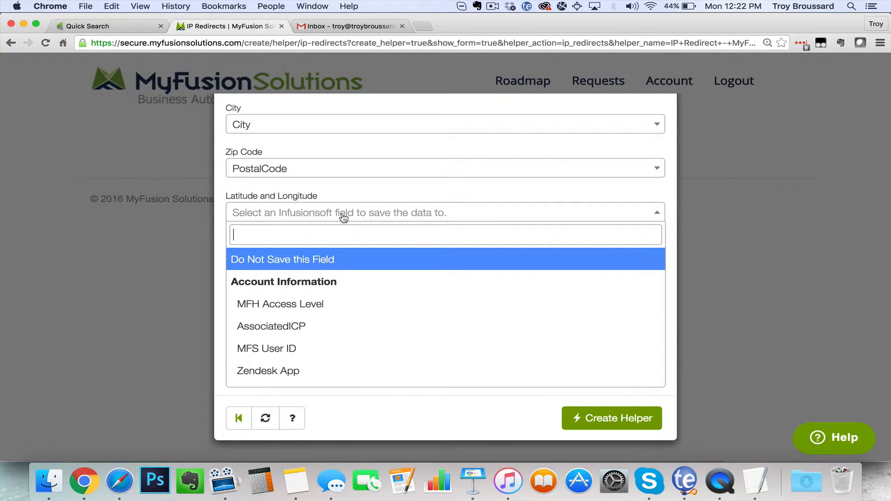
type("lat")
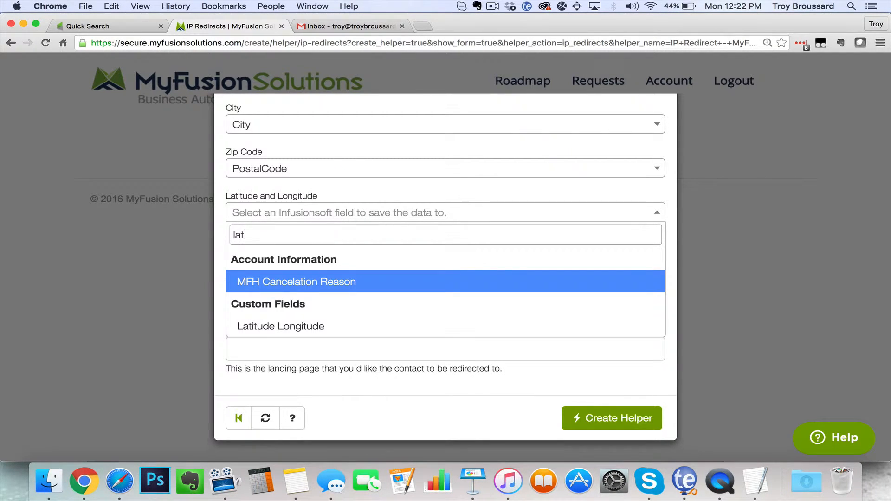
left_click(311, 325)
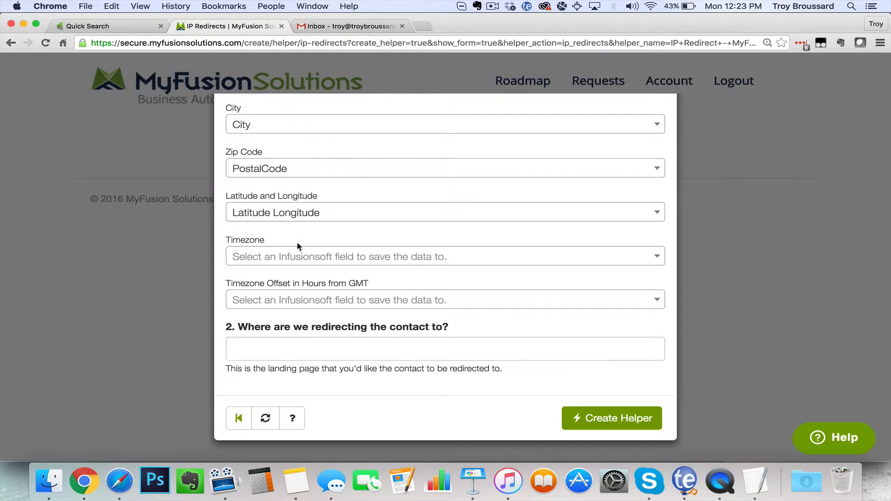
Map Timezone to the custom field Timezone and the offset from GMT to Timezone Hour Offset
left_click(319, 263)
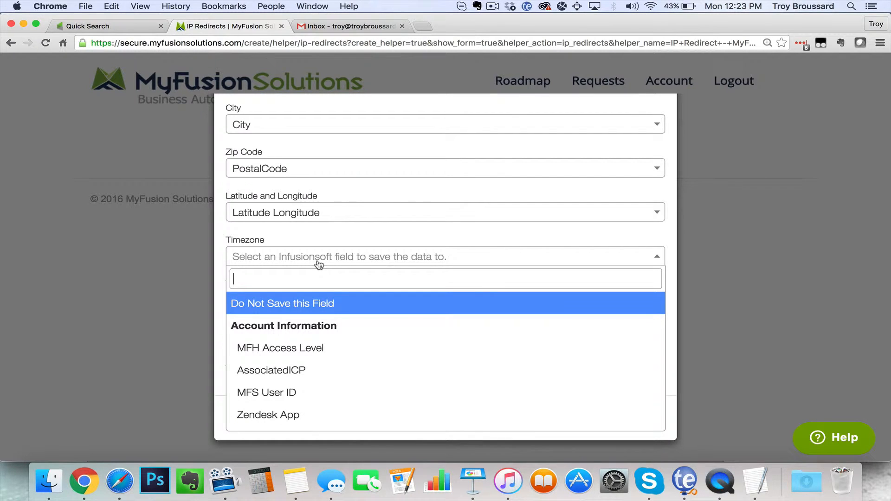
type("tim")
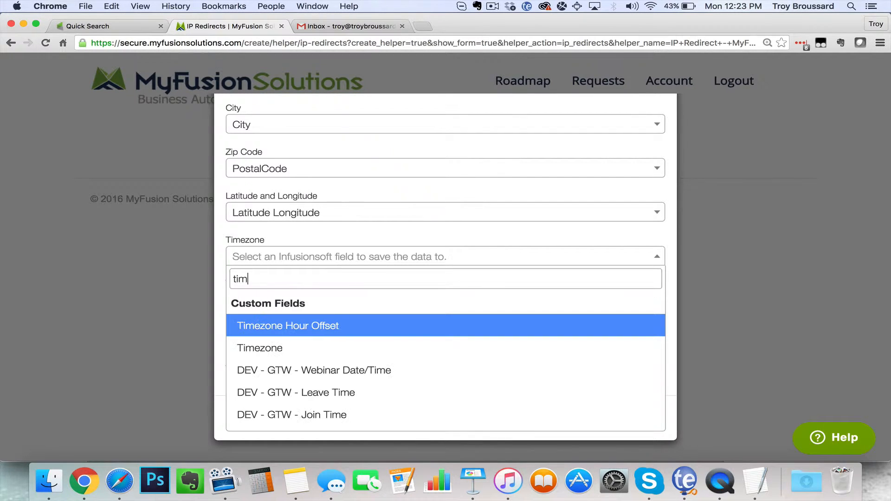
left_click(295, 352)
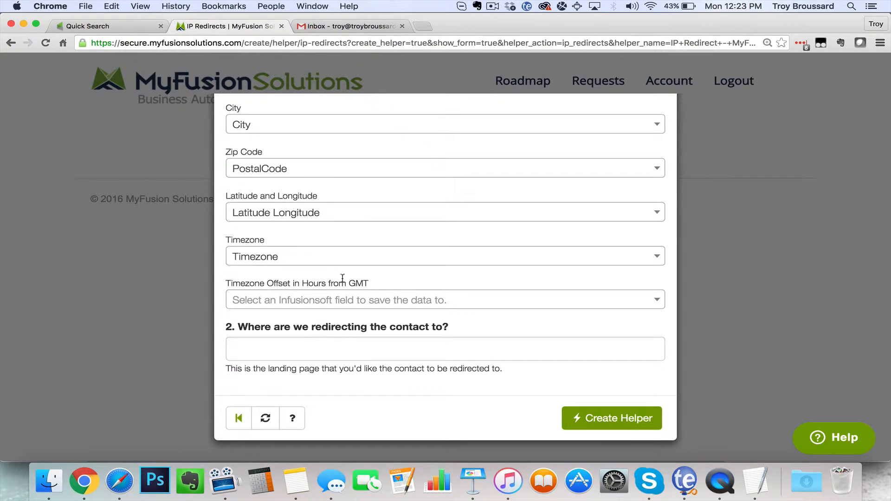
left_click(338, 301)
type("tim")
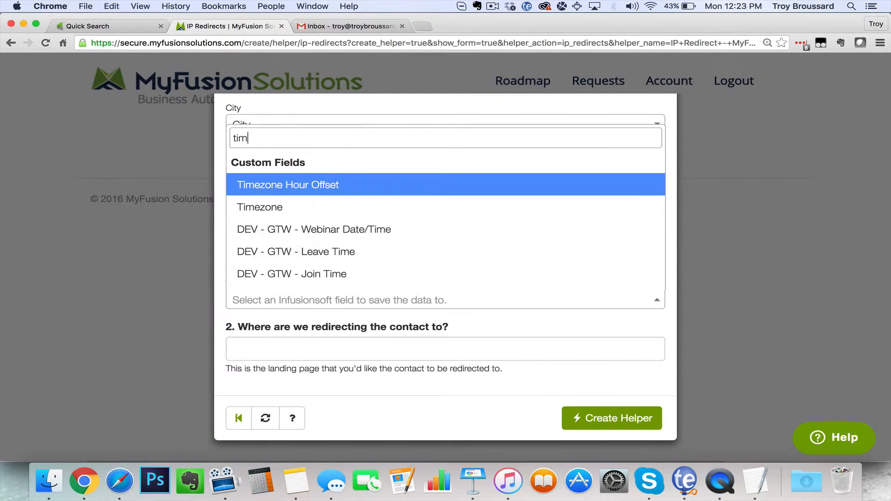
left_click(324, 191)
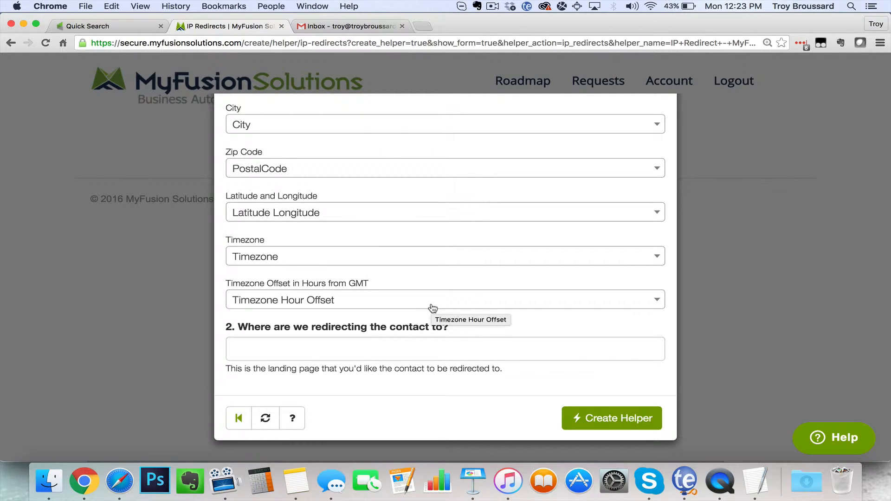
left_click(335, 350)
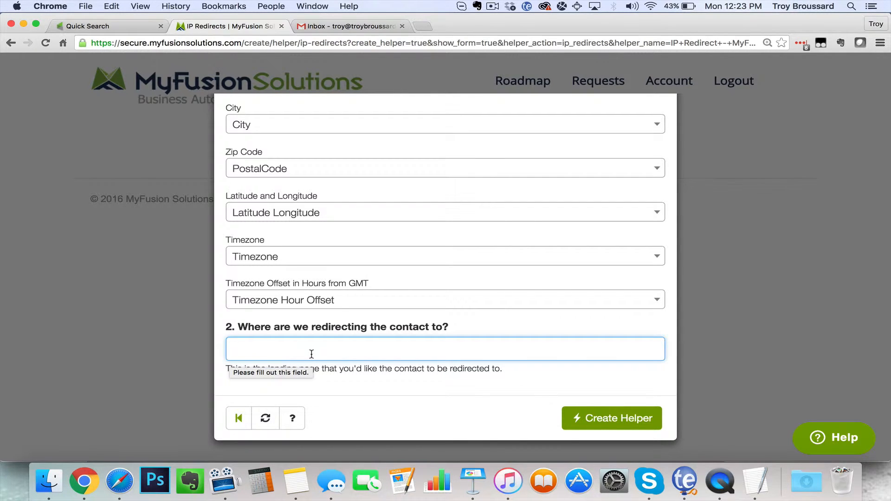
type("htt")
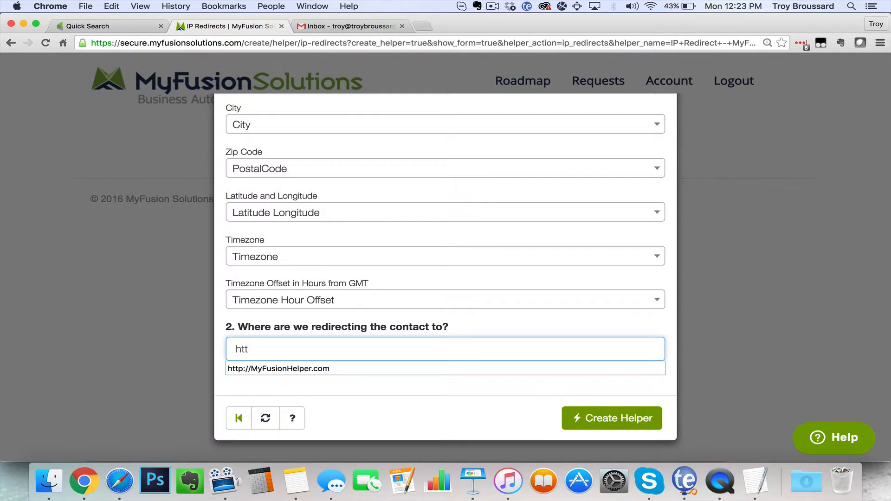
key("Down")
left_click(354, 369)
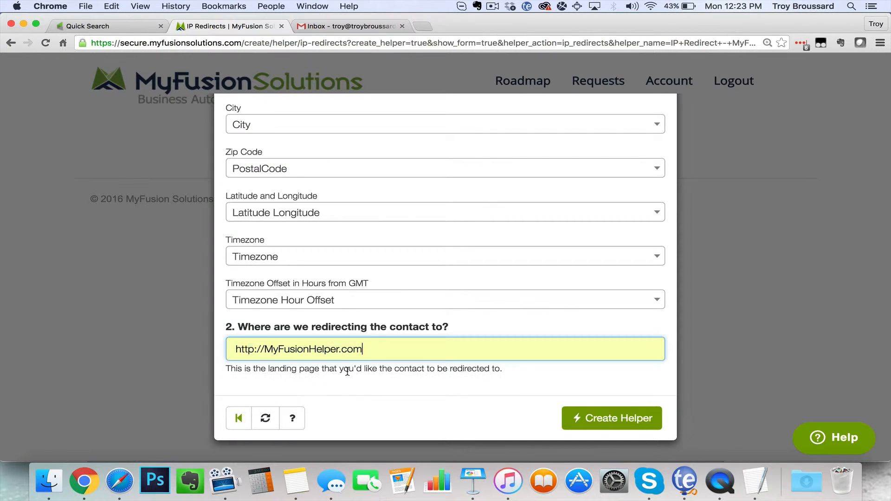
left_click(408, 350)
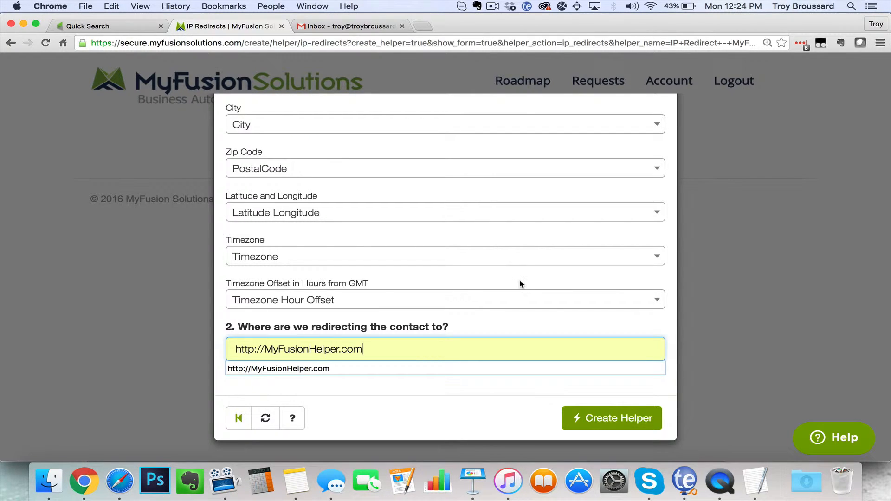
left_click(613, 430)
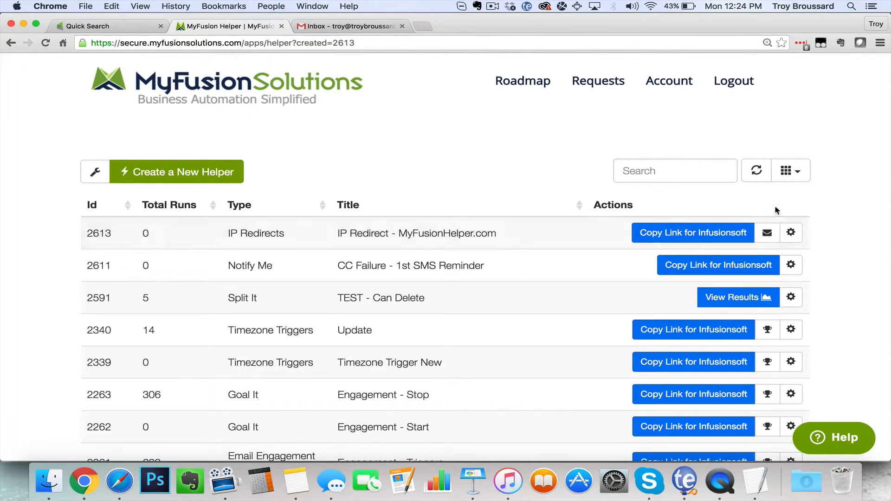
Choose the email action of the new IP Redirect helper, and open the first contact from the Infusionsoft search results in a new tab
left_click(767, 233)
left_click(140, 30)
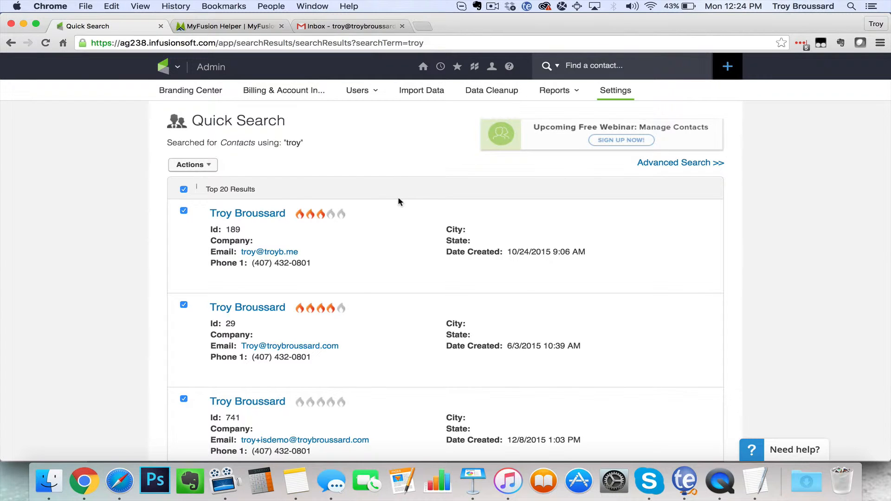
right_click(253, 218)
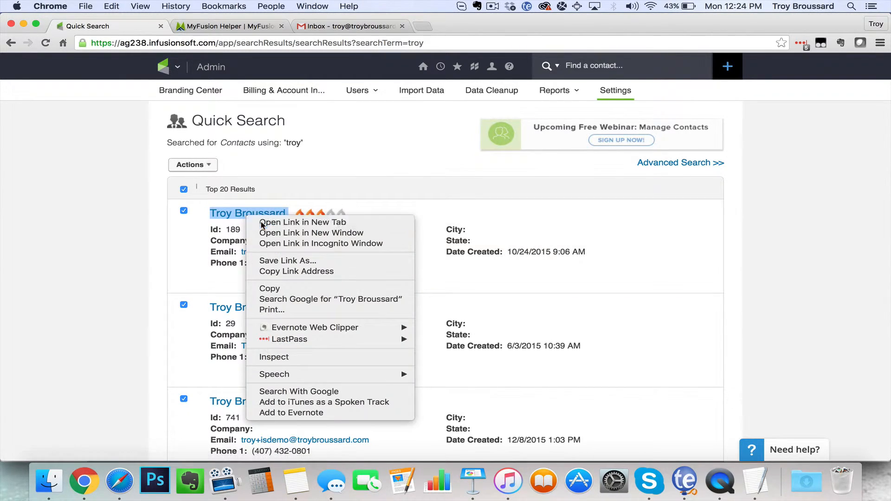
left_click(257, 222)
left_click(227, 28)
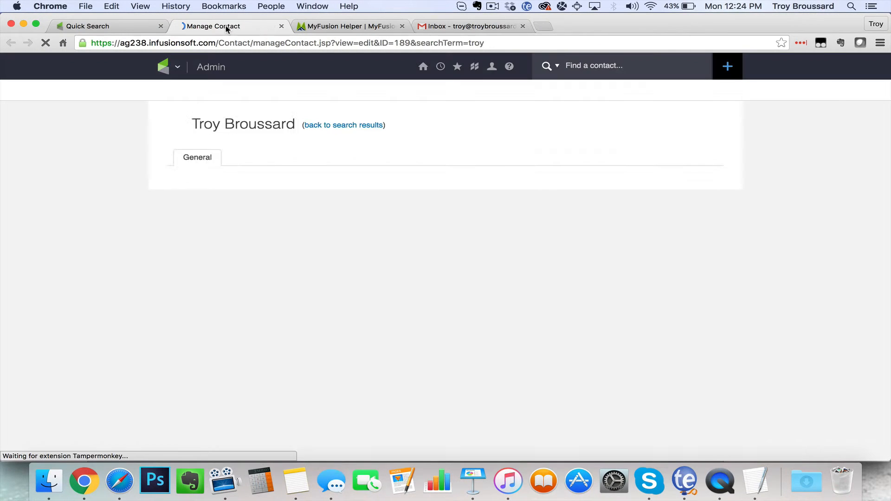
Examine the contact's billing address and the Demographics location fields, ending on the general information
scroll(387, 320, "down", 1)
scroll(386, 318, "down", 3)
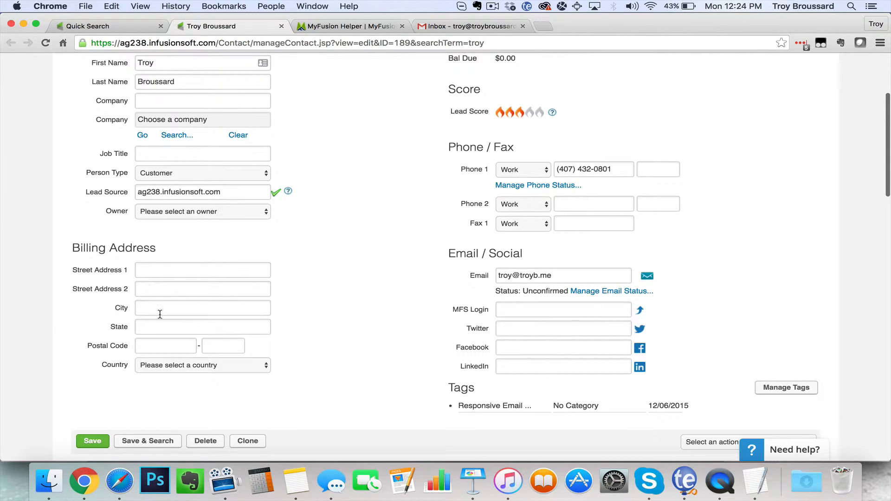
scroll(337, 288, "up", 1)
scroll(337, 288, "up", 2)
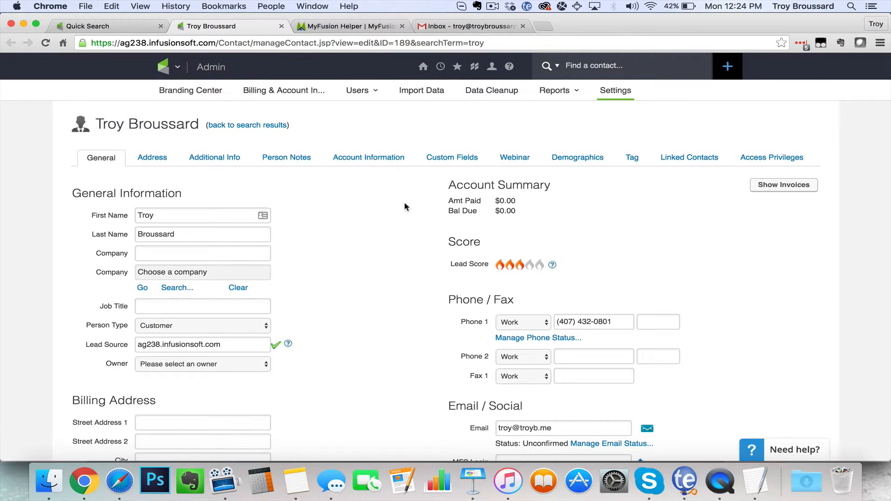
left_click(581, 159)
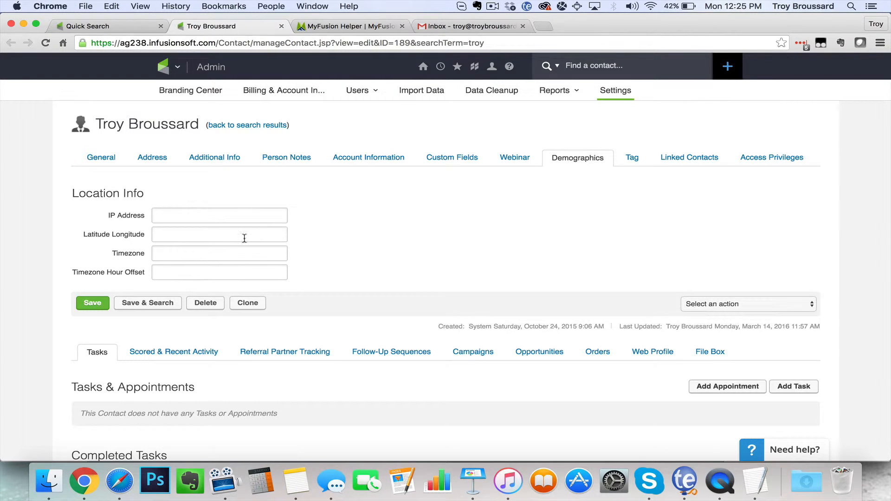
left_click(111, 166)
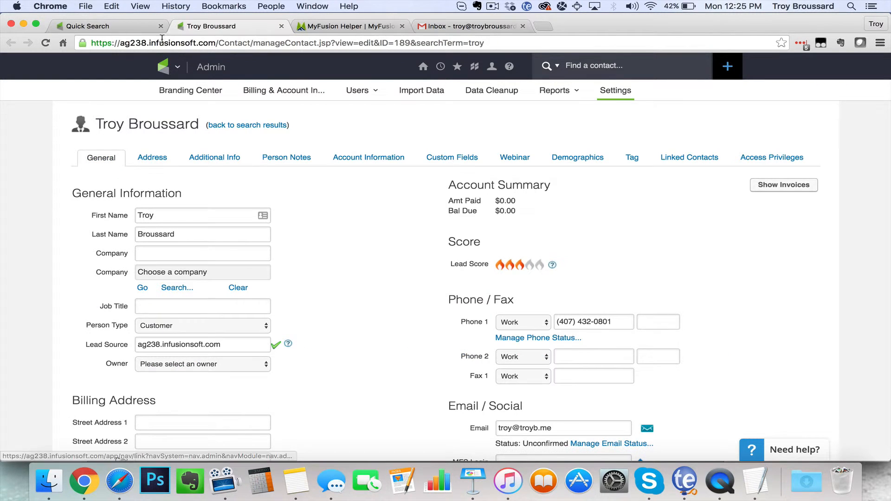
Compose an email to the first contact in the Infusionsoft search results with the subject "This is an IP Redirect Test"
left_click(139, 27)
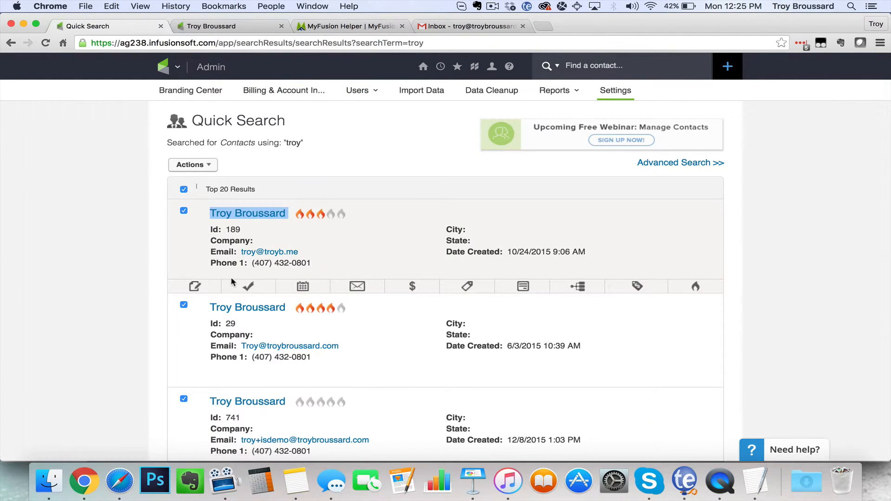
left_click(357, 287)
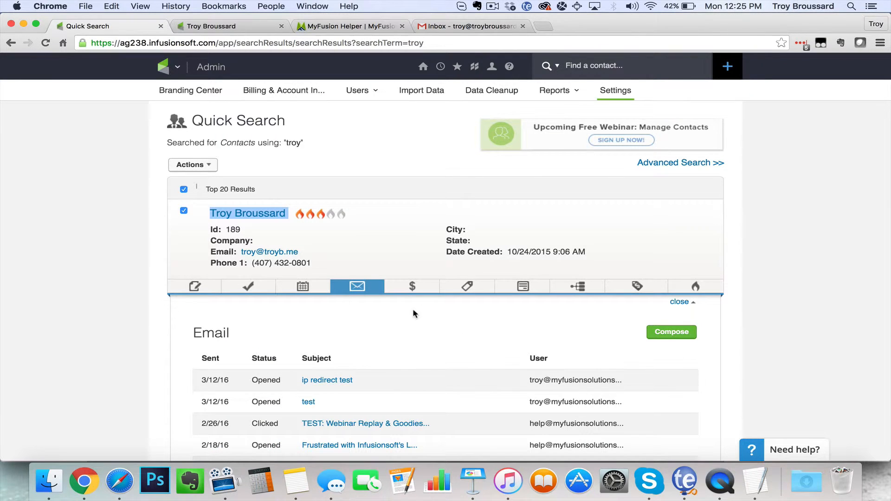
left_click(670, 334)
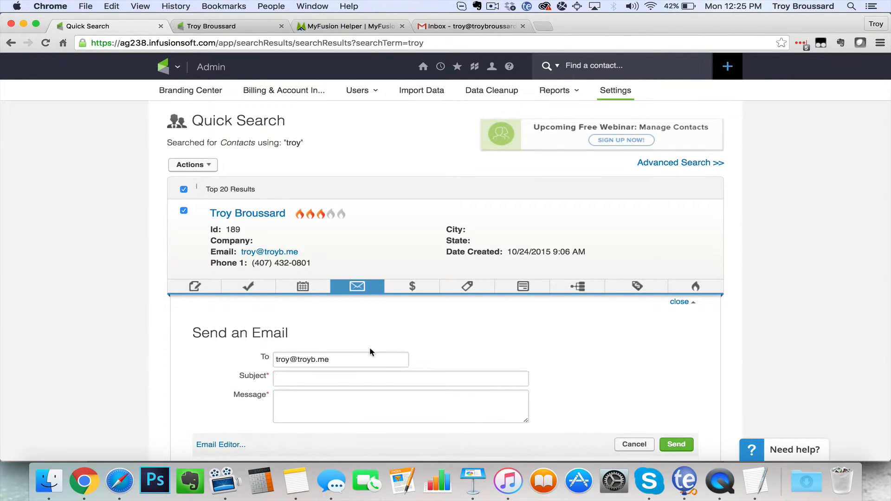
type("This is an IP R")
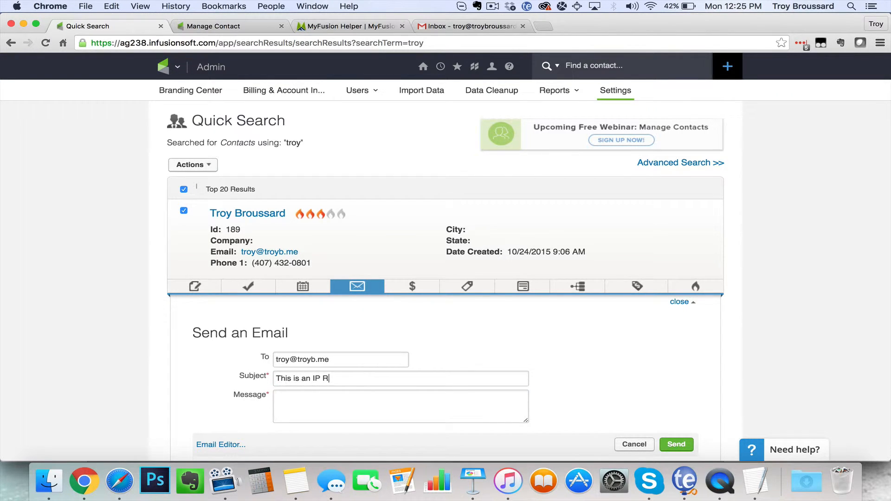
type("edirect Test")
Paste the helper's redirect link with the ~Contact.Id~ merge field as the message, and send the email
key("Tab")
key("super+v")
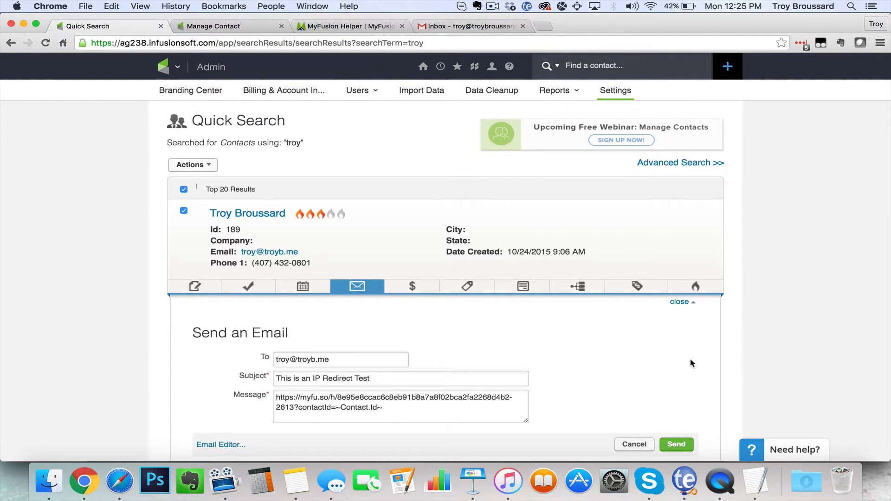
scroll(693, 362, "down", 2)
scroll(692, 363, "down", 1)
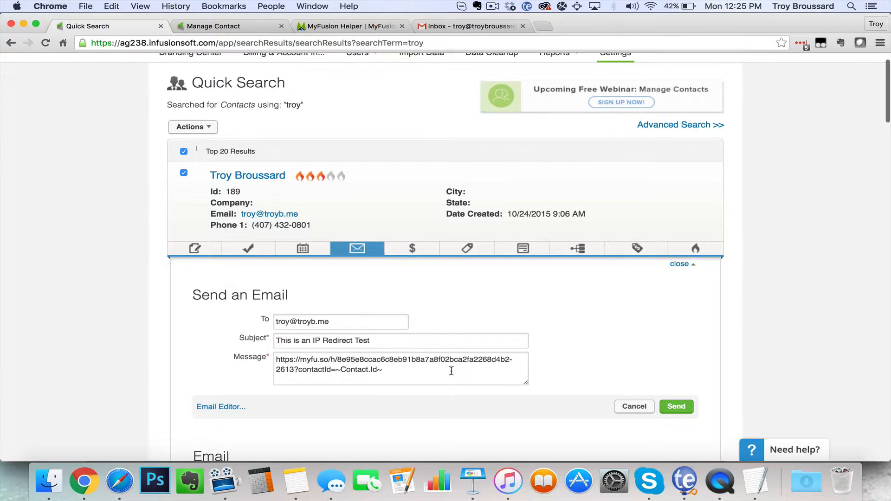
left_click(677, 407)
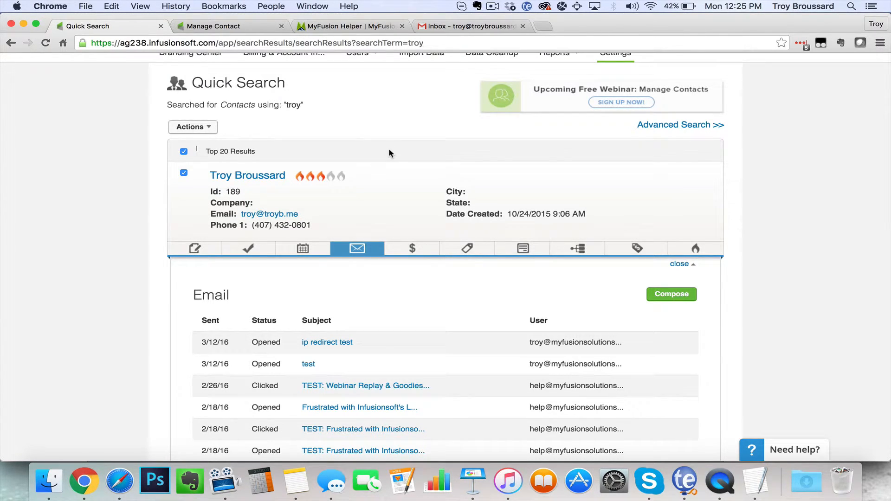
Switch to Gmail and follow the redirect link in the received "This is an IP Redirect Test" email
key("ctrl+Tab")
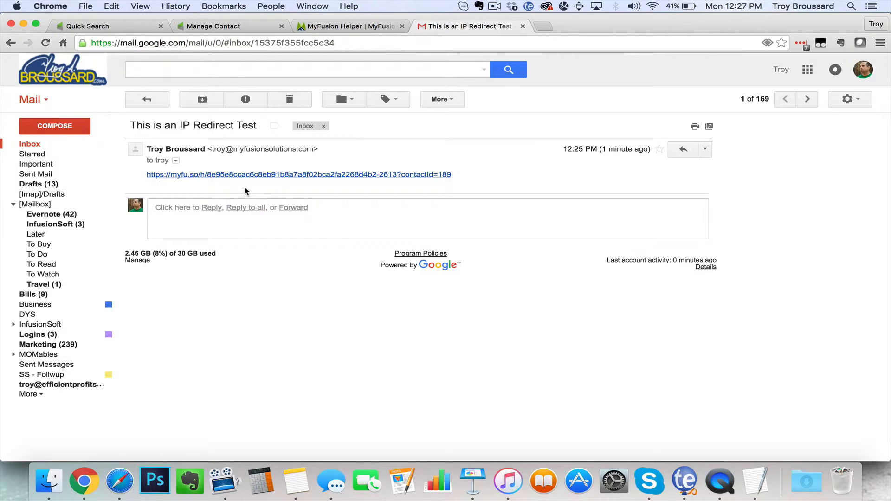
left_click(330, 175)
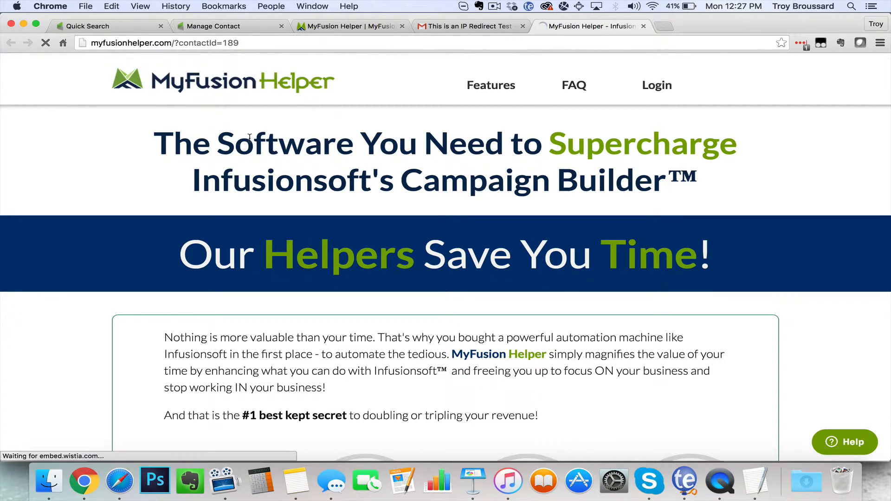
Reopen the first contact from the Infusionsoft search results and examine the general information and billing address
left_click(123, 28)
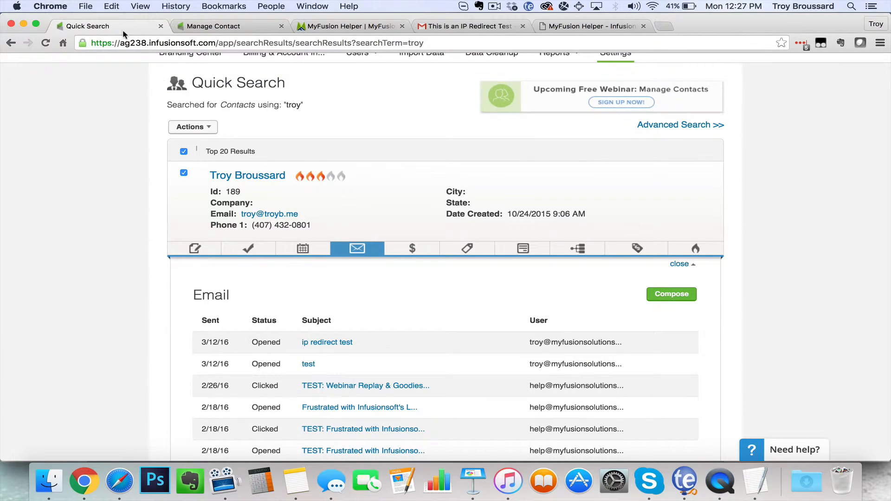
left_click(256, 180)
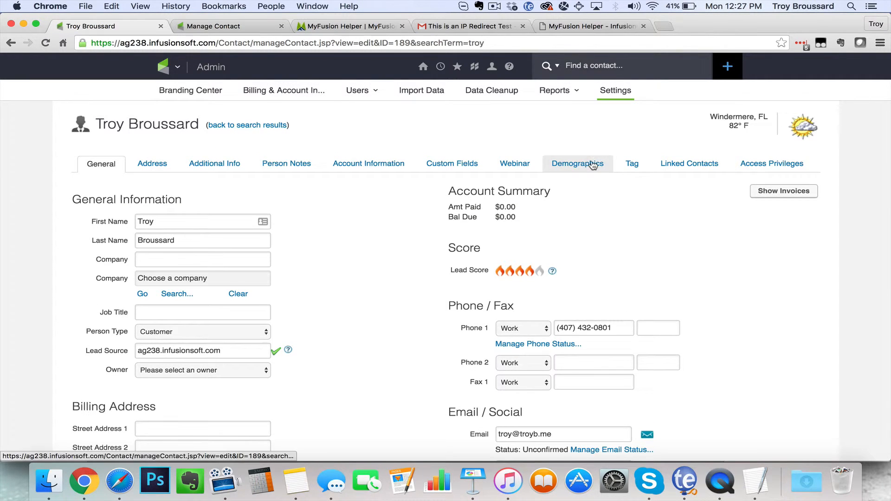
scroll(621, 201, "down", 3)
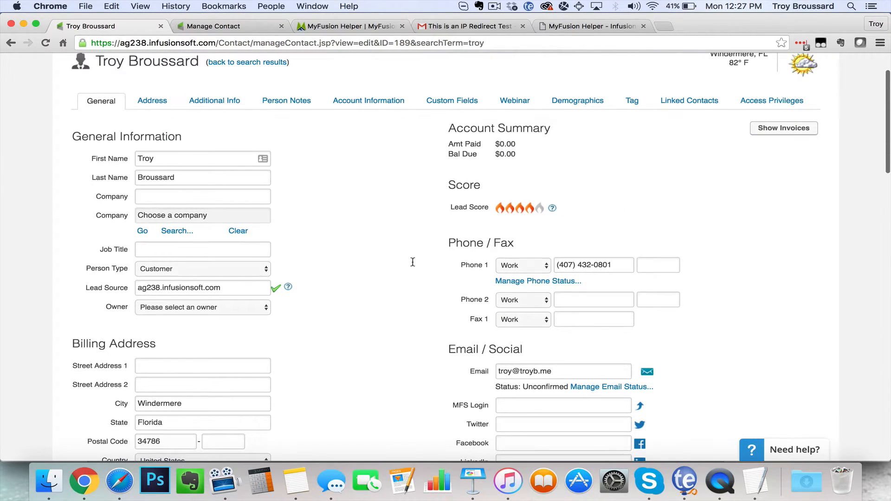
scroll(314, 333, "down", 2)
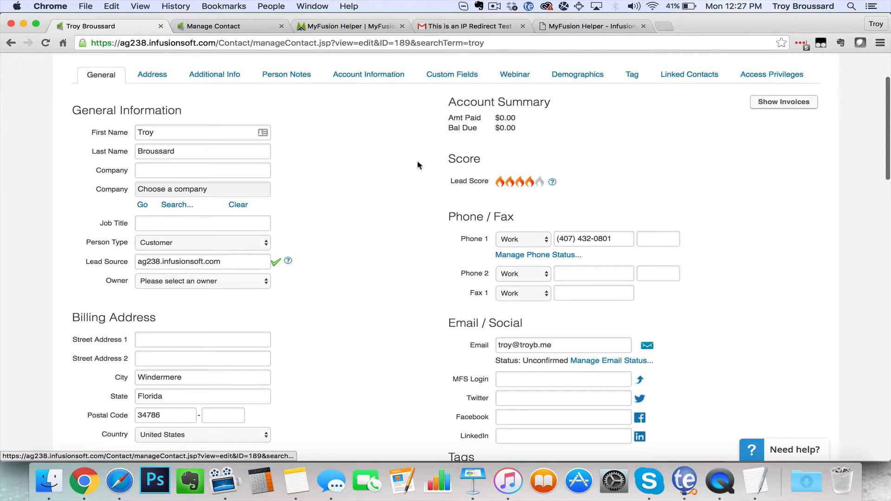
scroll(369, 293, "down", 3)
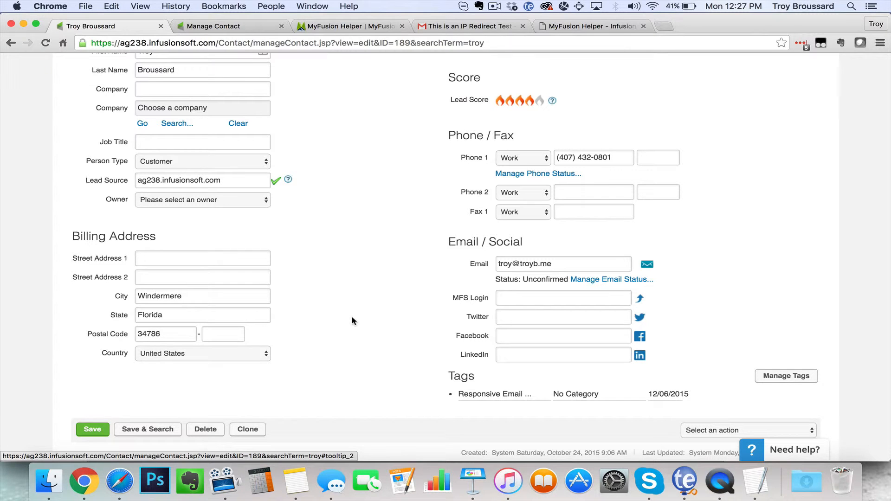
scroll(352, 320, "up", 5)
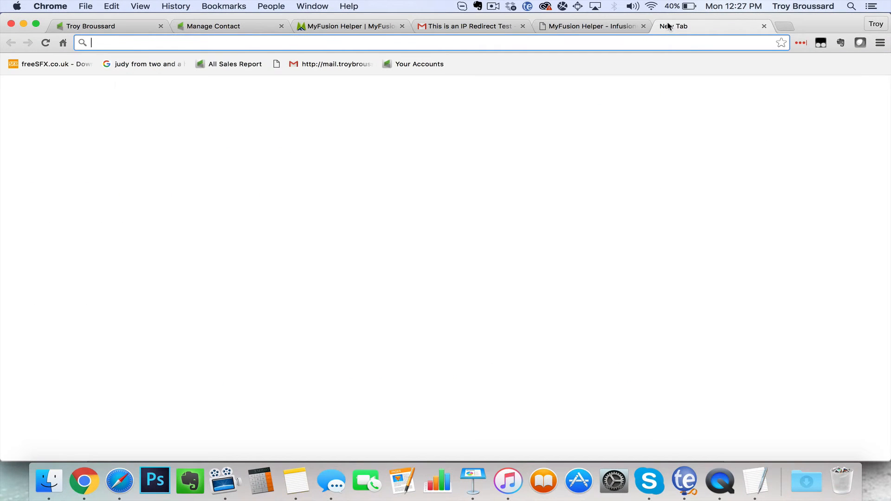
Search Google in a new tab for "what is my ip address"
type("what is my")
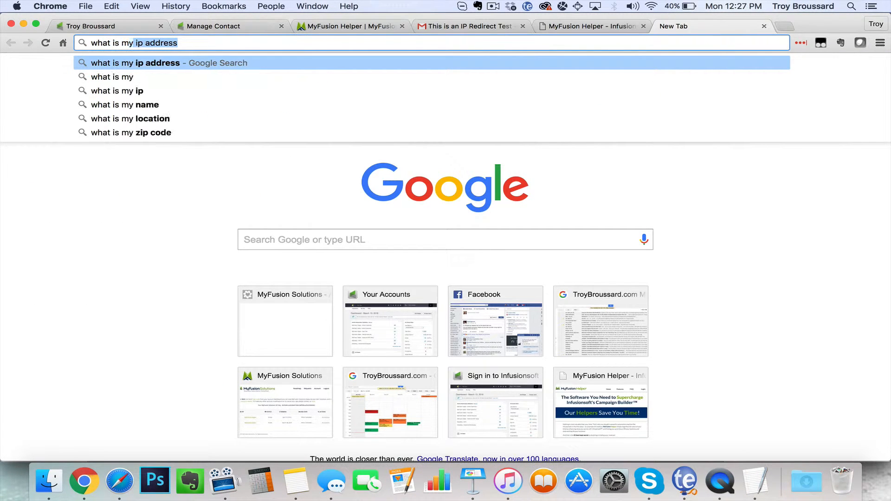
key("Return")
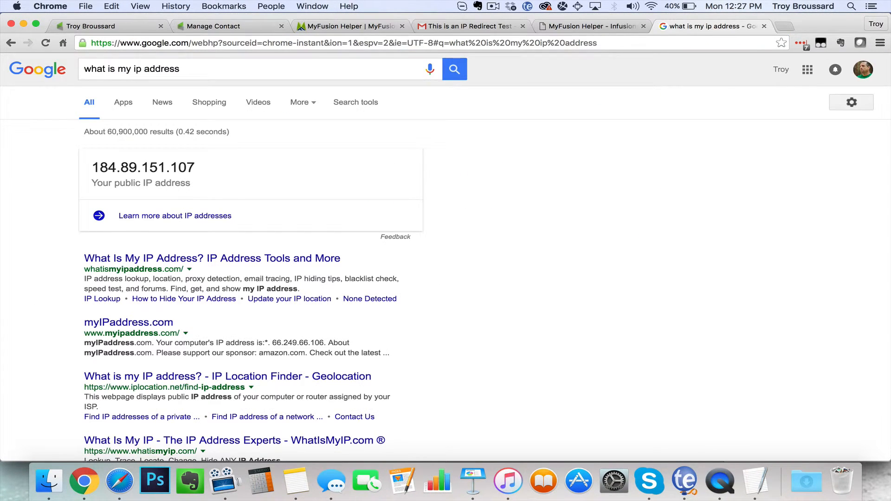